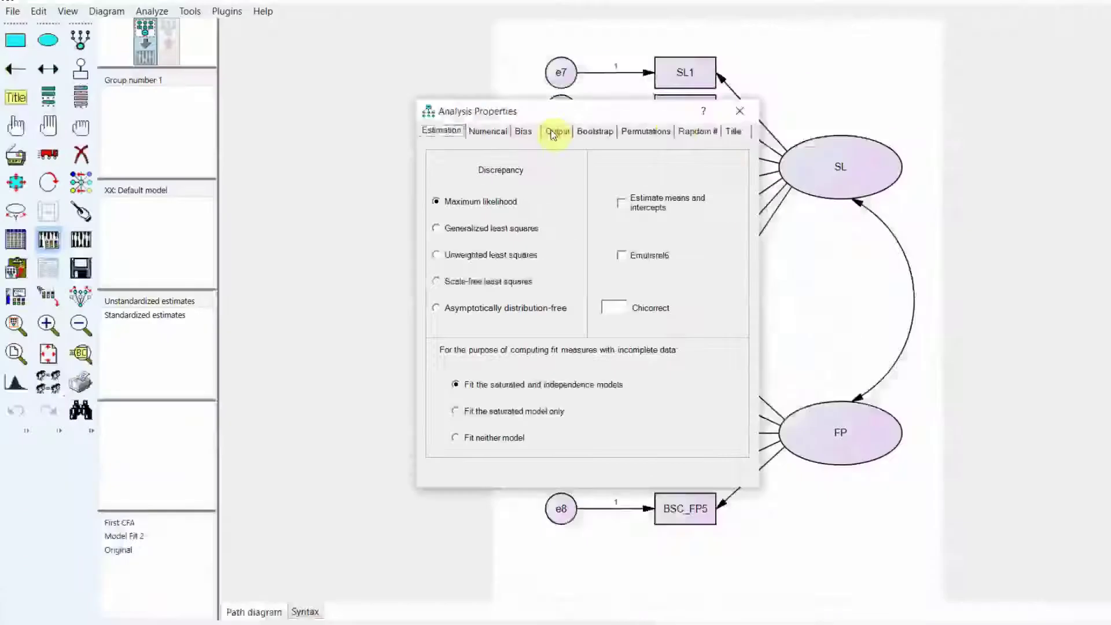
- Include standardized estimates, residual moments and modification indices in the output, then close Analysis Properties
click(553, 133)
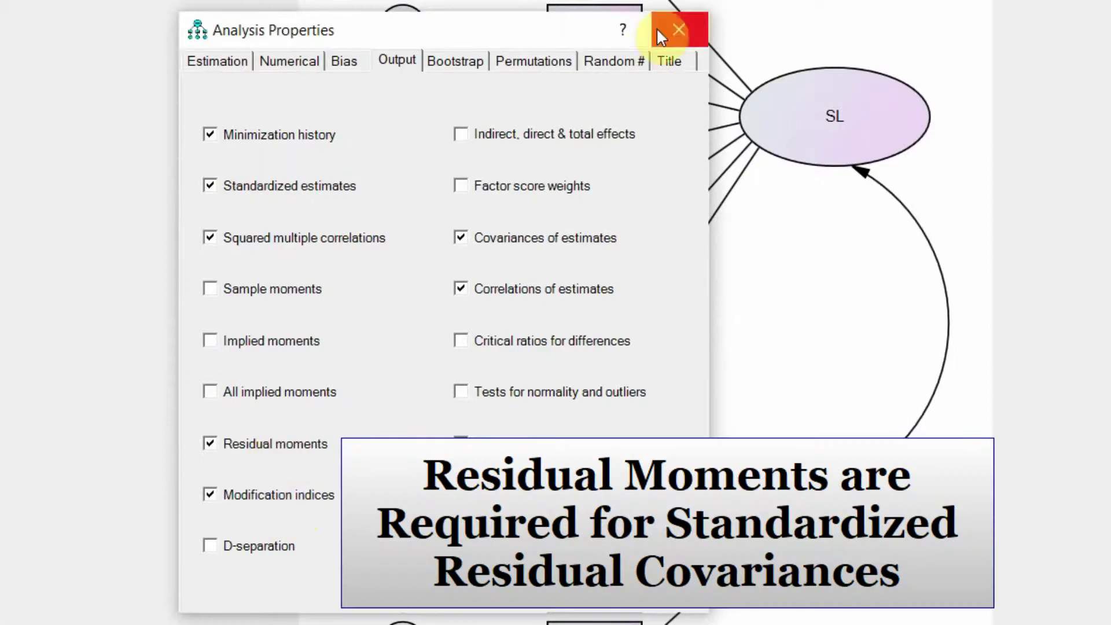
click(694, 32)
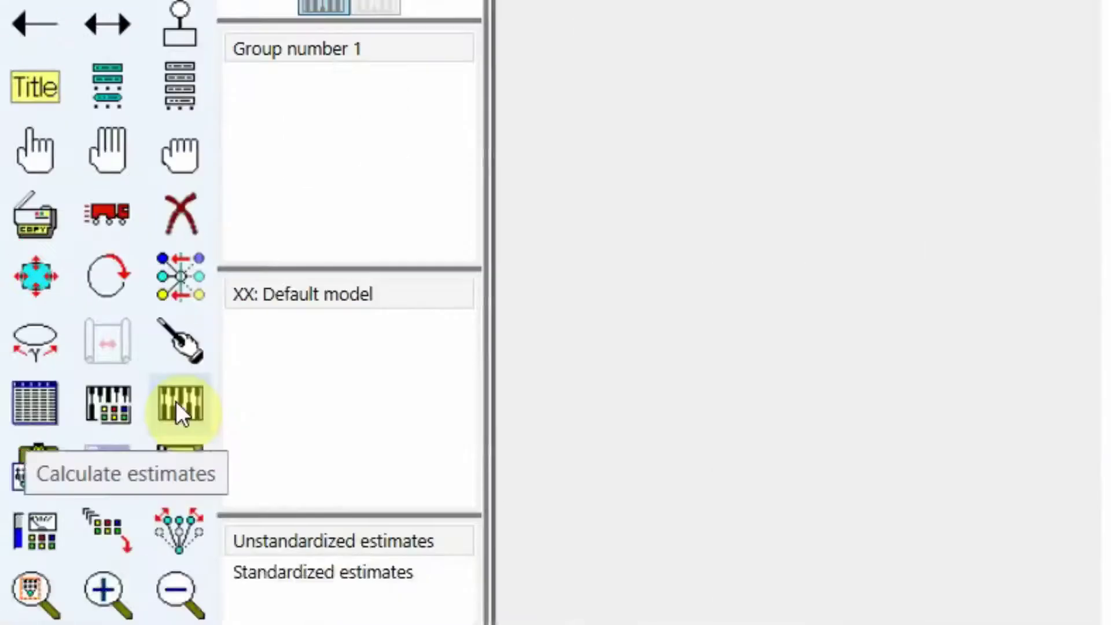
- Estimate the two-factor model and view its text output: chi-square 457.187 on 53 df
click(180, 405)
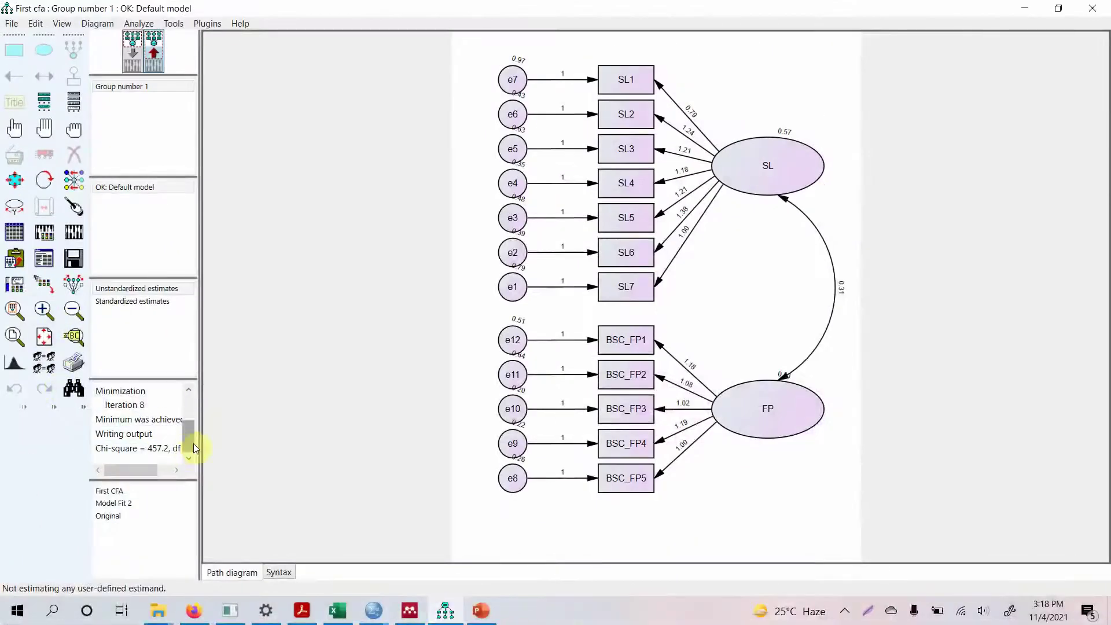
click(44, 258)
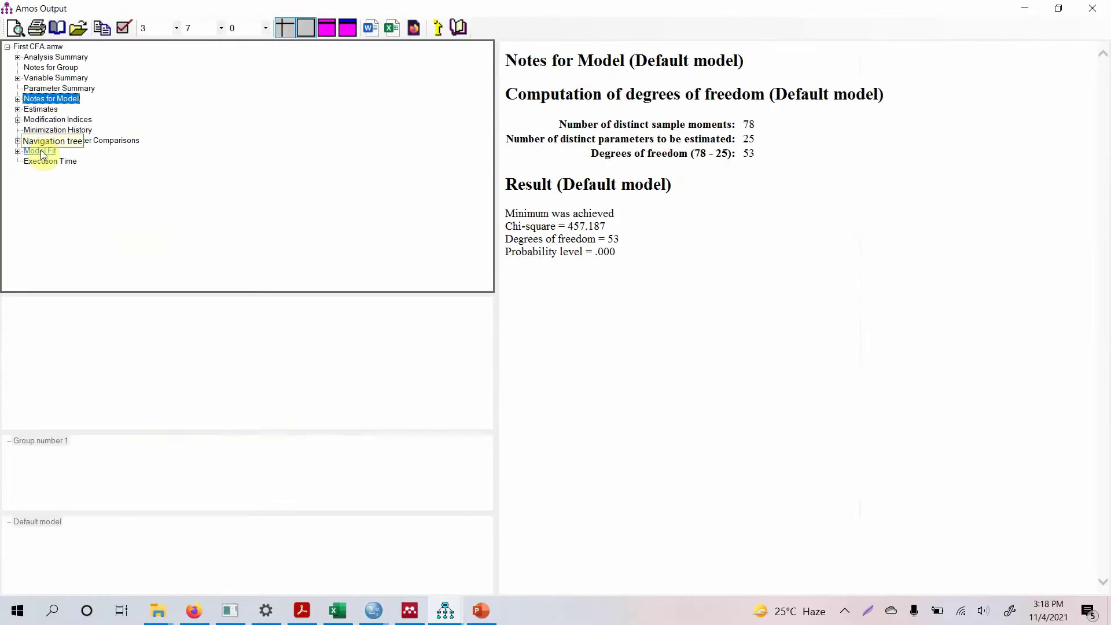
- Review Model Fit and Standardized Residual Covariances; SL3 with BSC_FP2 reaches 4.043
double_click(40, 152)
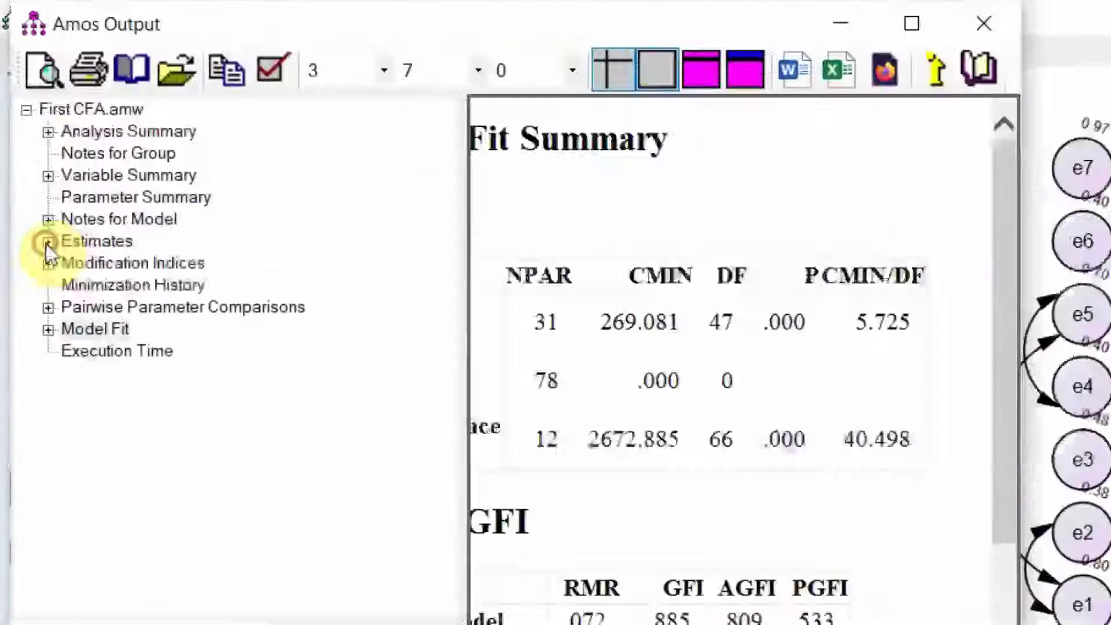
click(23, 114)
click(118, 463)
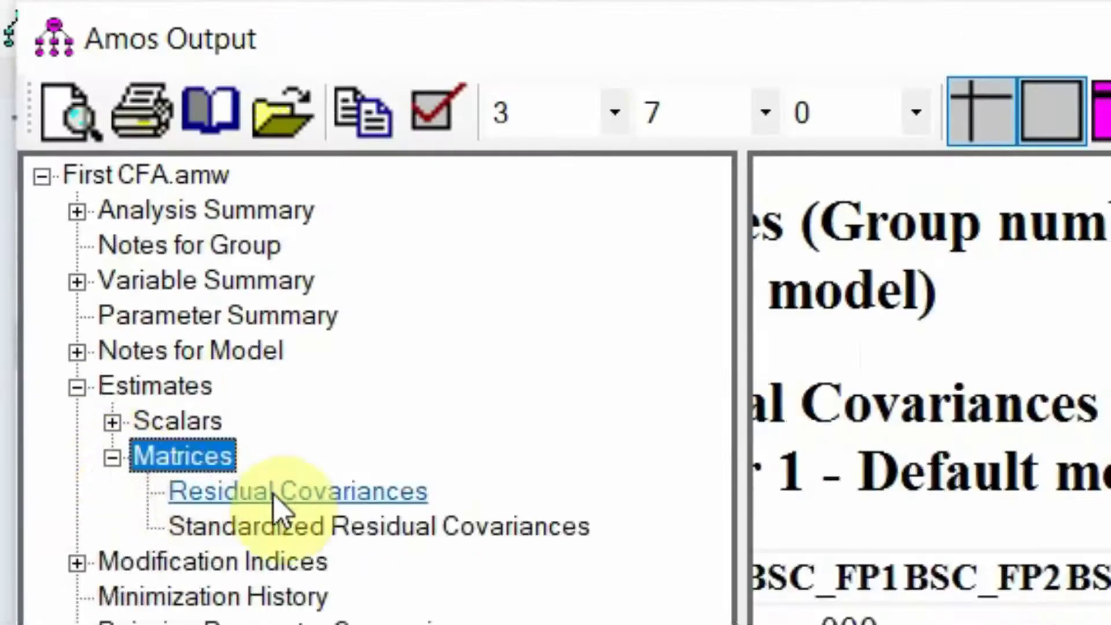
click(305, 527)
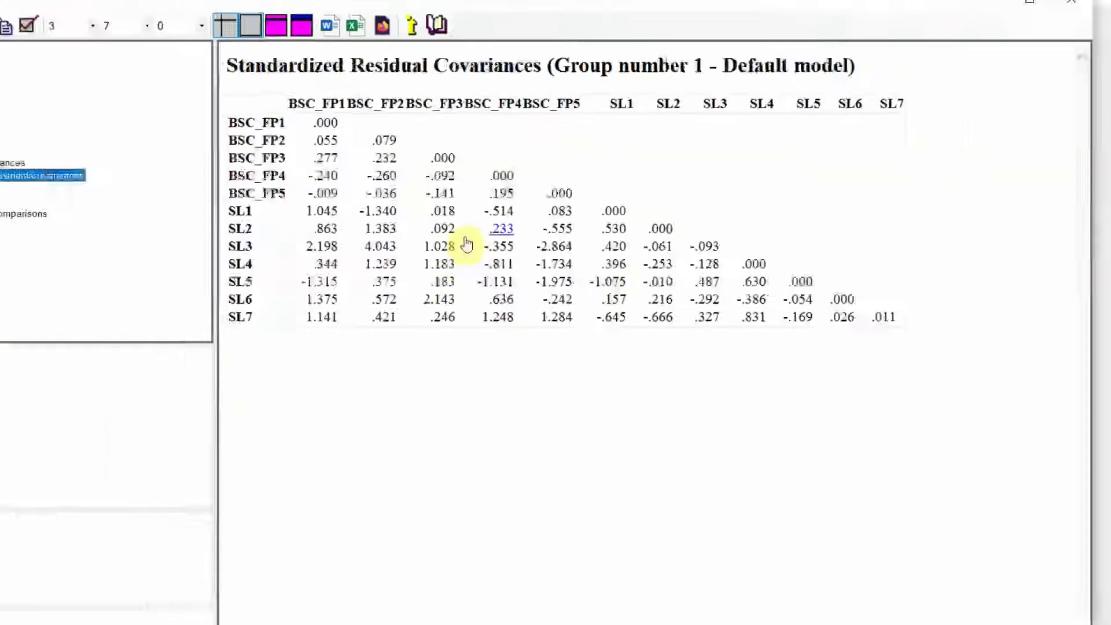
- Delete SL3 and error term e5, re-estimate, and view output showing chi-square 190.962 on 39 df
click(984, 12)
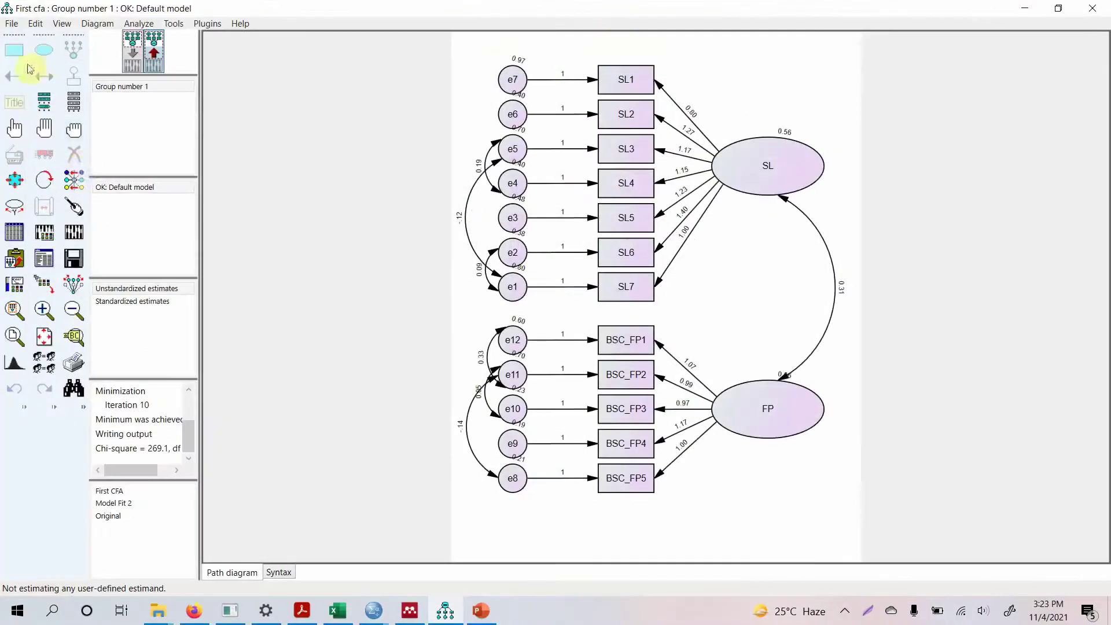
click(133, 53)
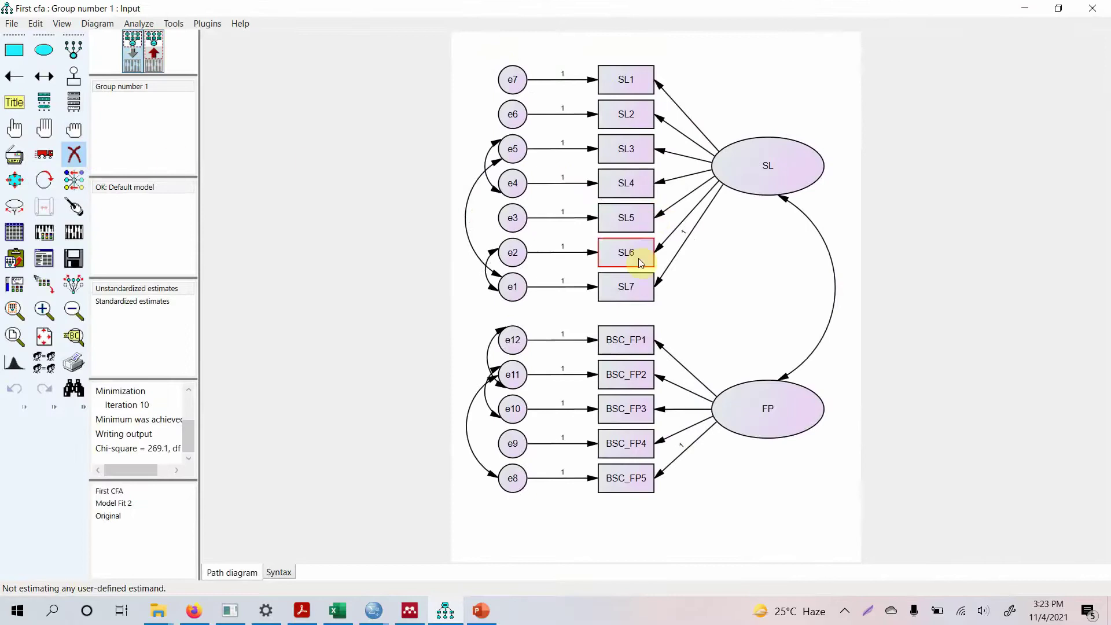
click(615, 154)
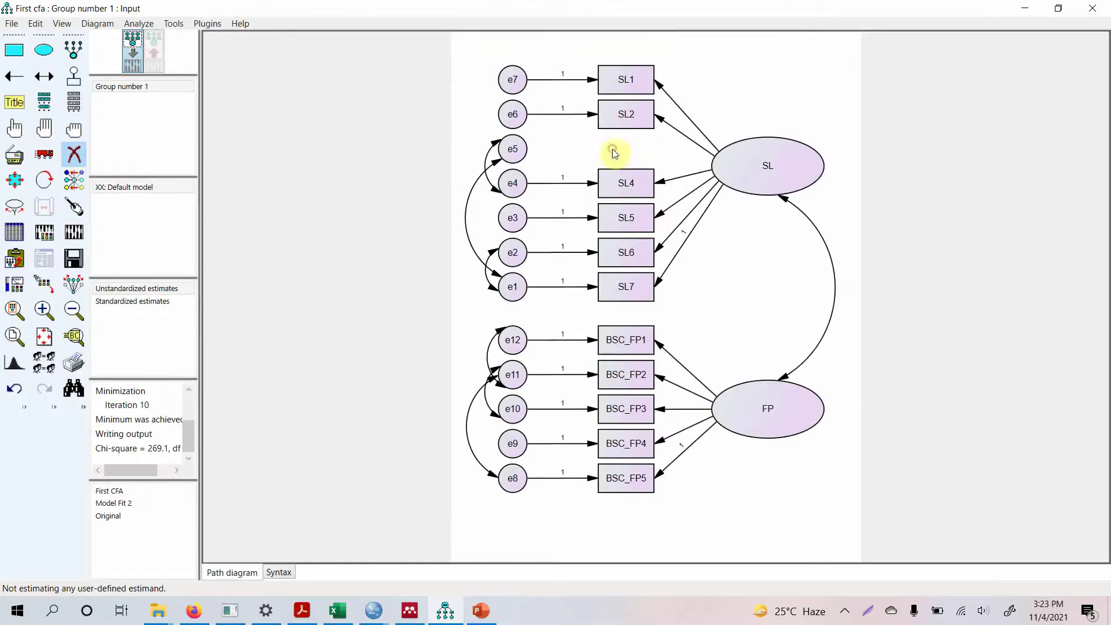
click(512, 152)
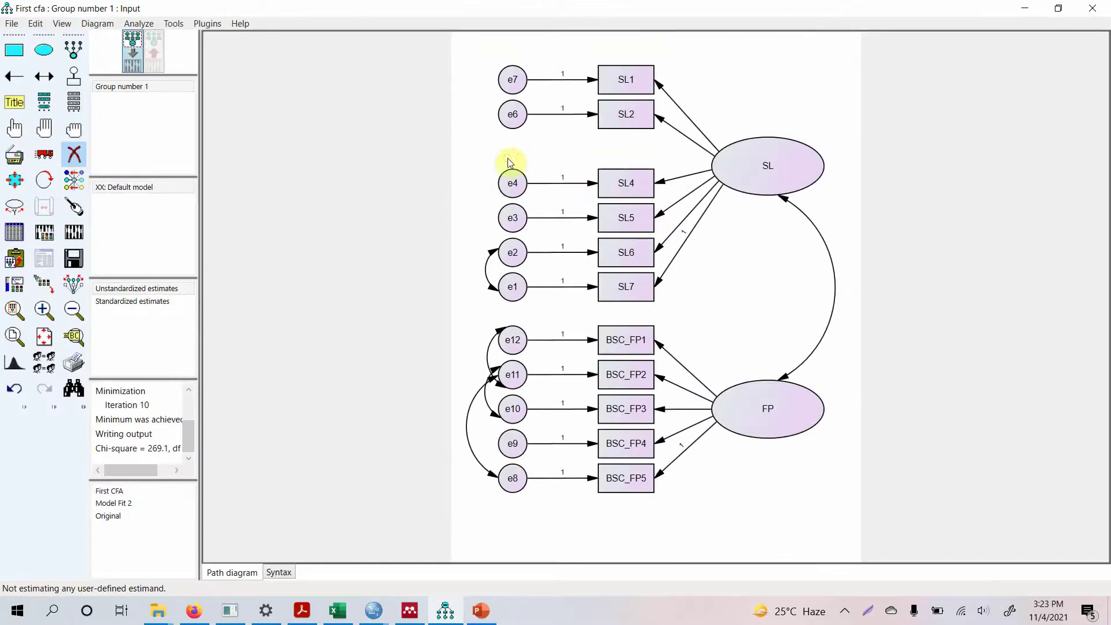
click(73, 229)
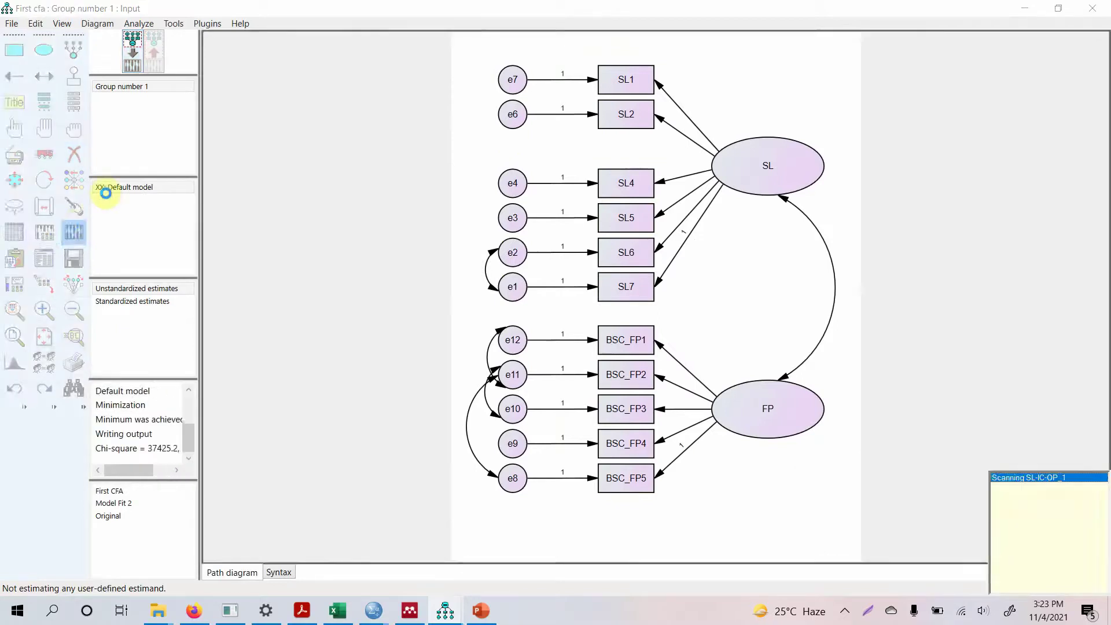
click(45, 259)
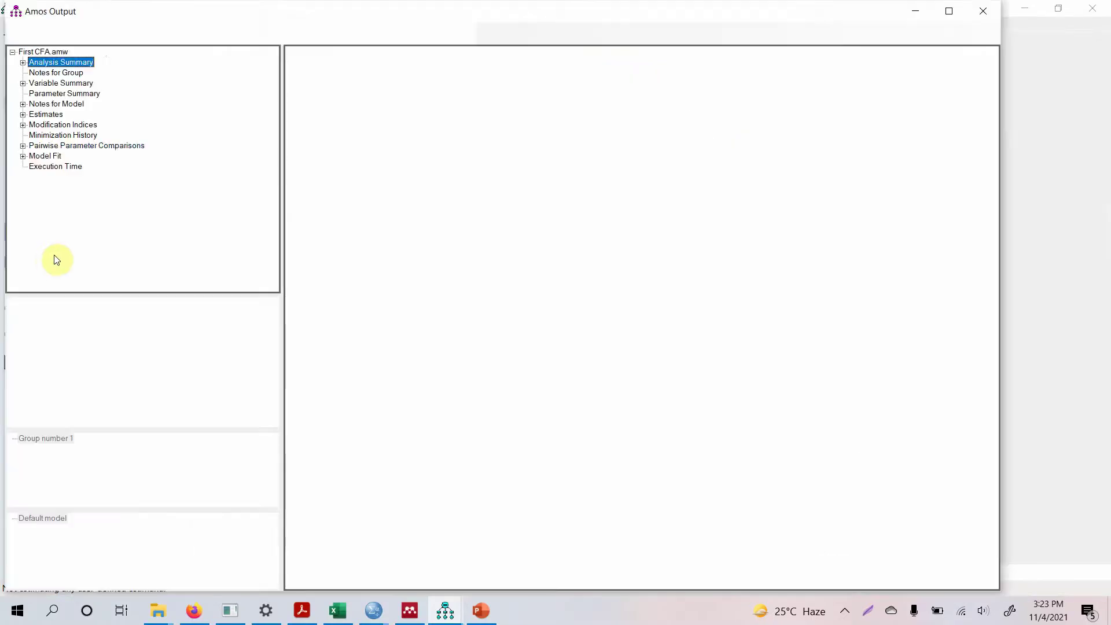
- Check the revised fit indices and residual covariances; the largest is 2.135 for SL6 with BSC_FP3
click(45, 156)
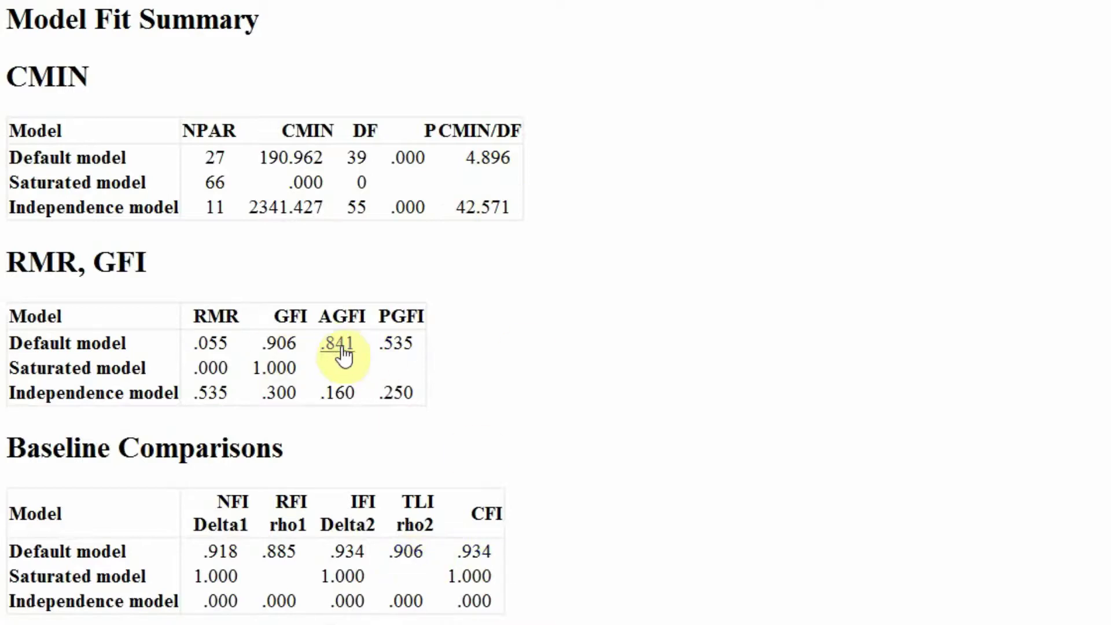
scroll(560, 439, down, 2)
scroll(560, 440, down, 15)
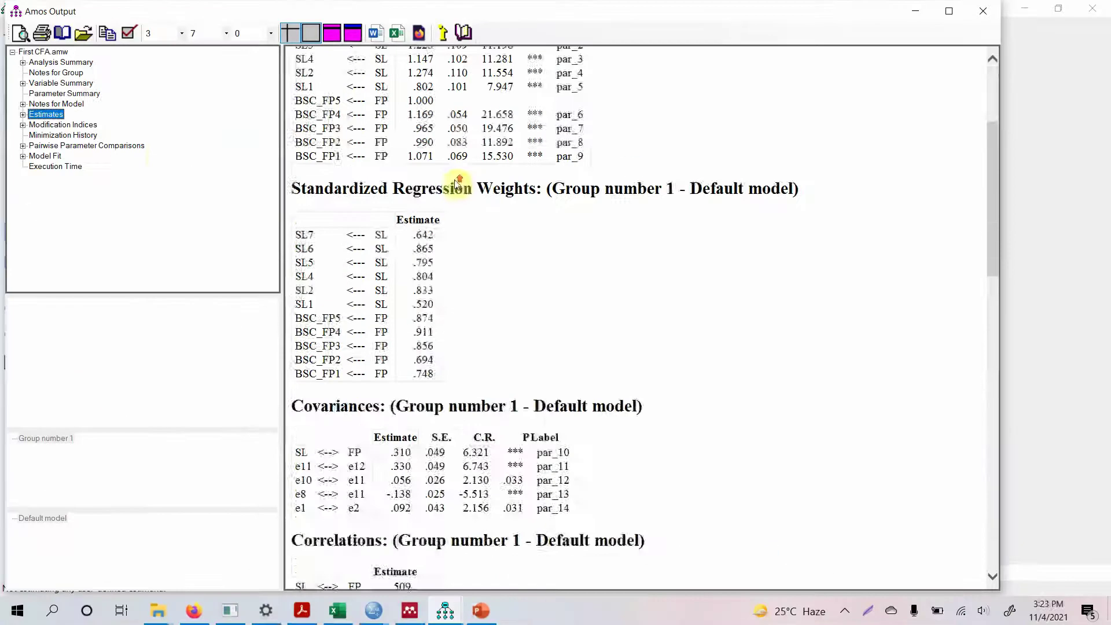
scroll(457, 184, up, 5)
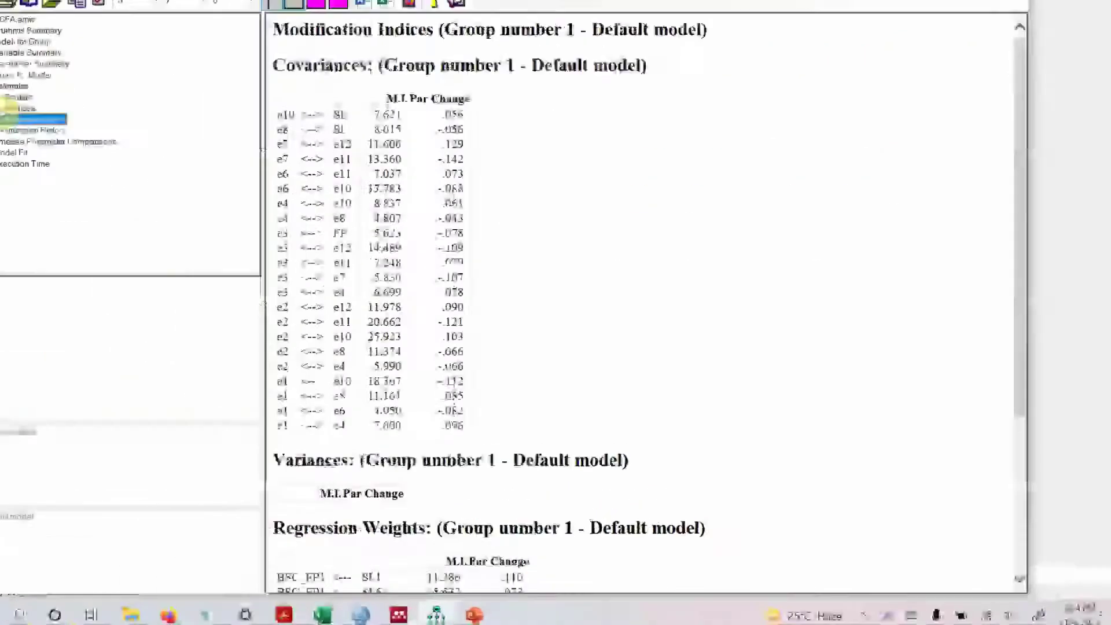
click(35, 136)
click(92, 157)
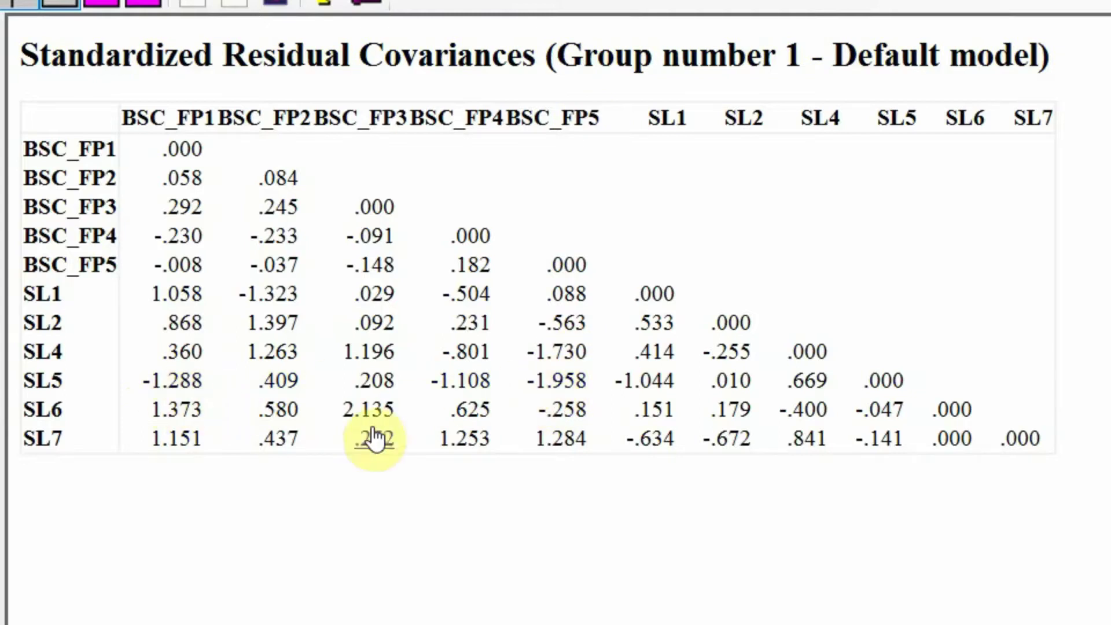
- Erase BSC_FP5, e8 and SL6 from the diagram and re-estimate the reduced model
click(1037, 13)
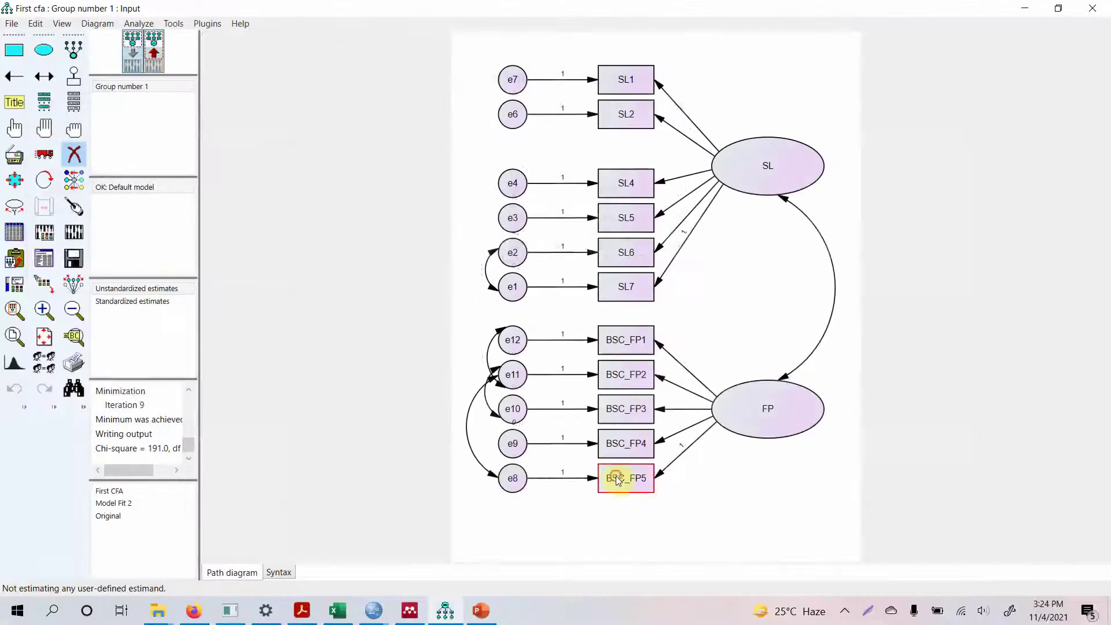
click(612, 474)
click(513, 478)
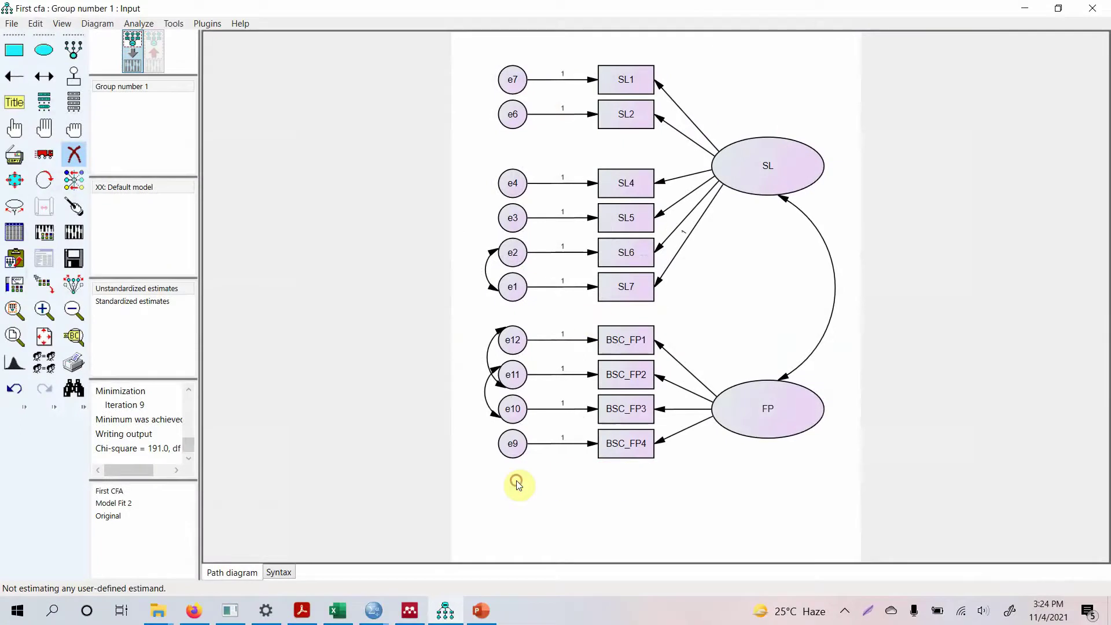
click(633, 259)
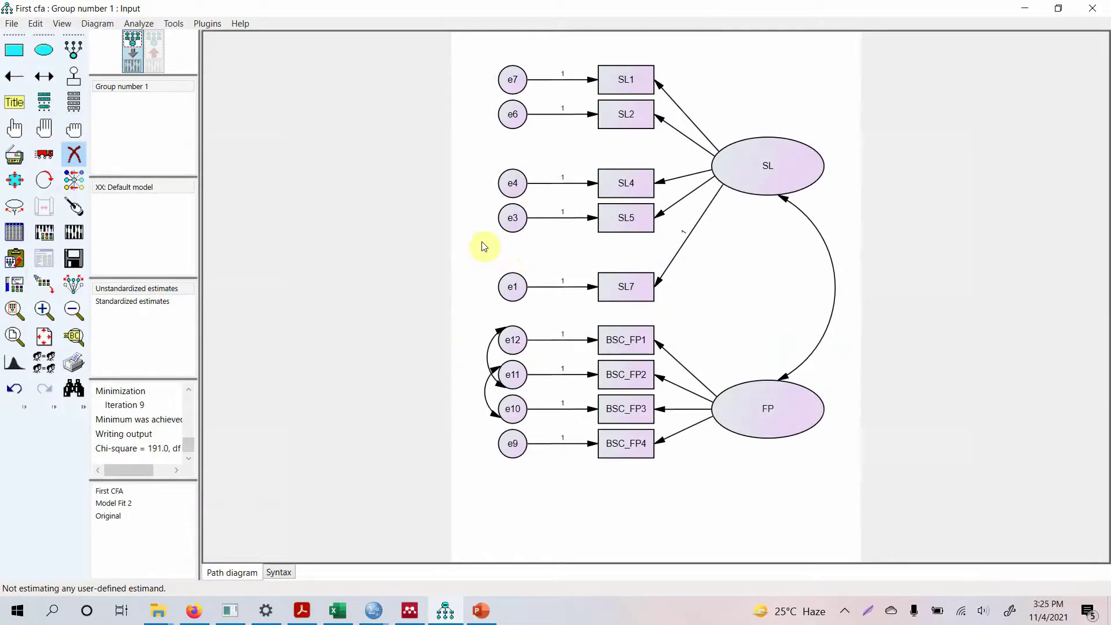
click(73, 232)
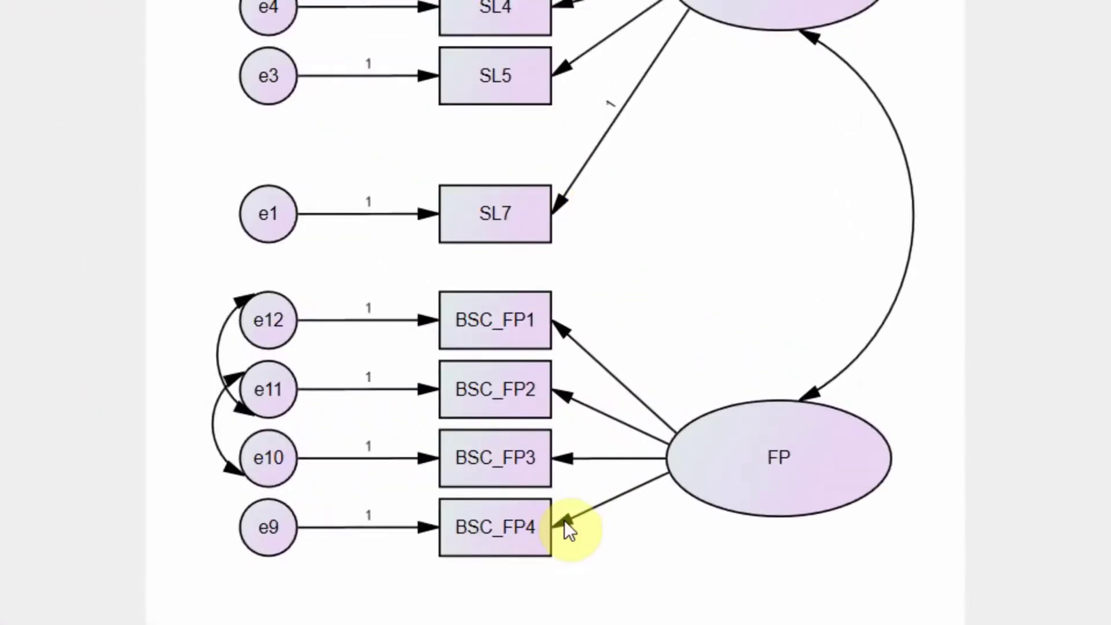
- Fix the FP→BSC_FP4 regression weight to 1, re-estimate, and view output: chi-square 98.637 on 24 df
double_click(564, 520)
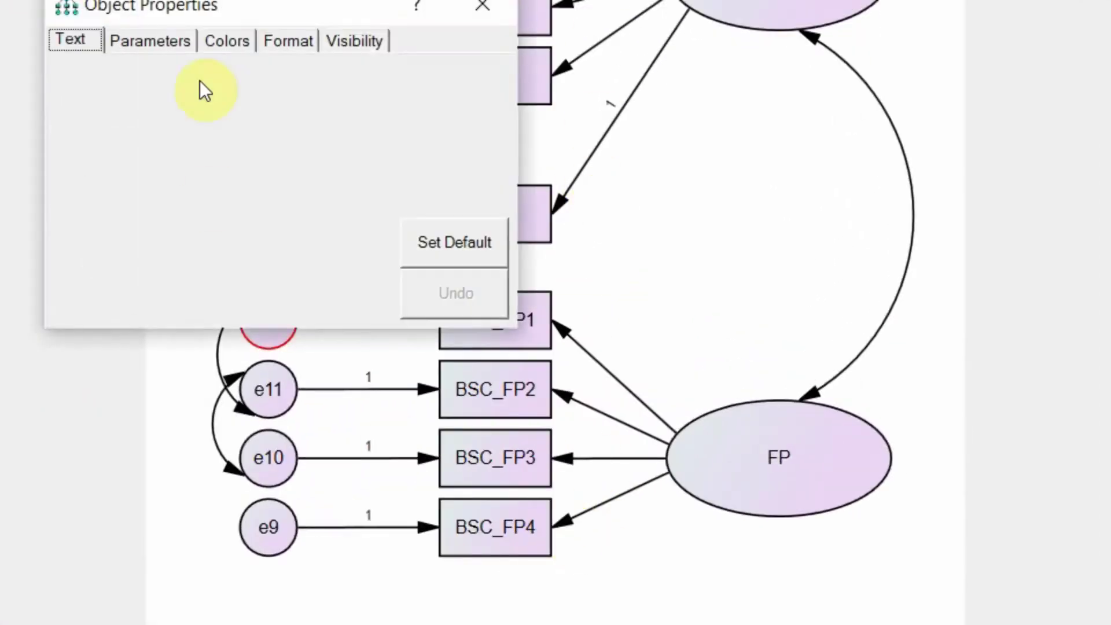
click(168, 40)
text(1)
click(479, 13)
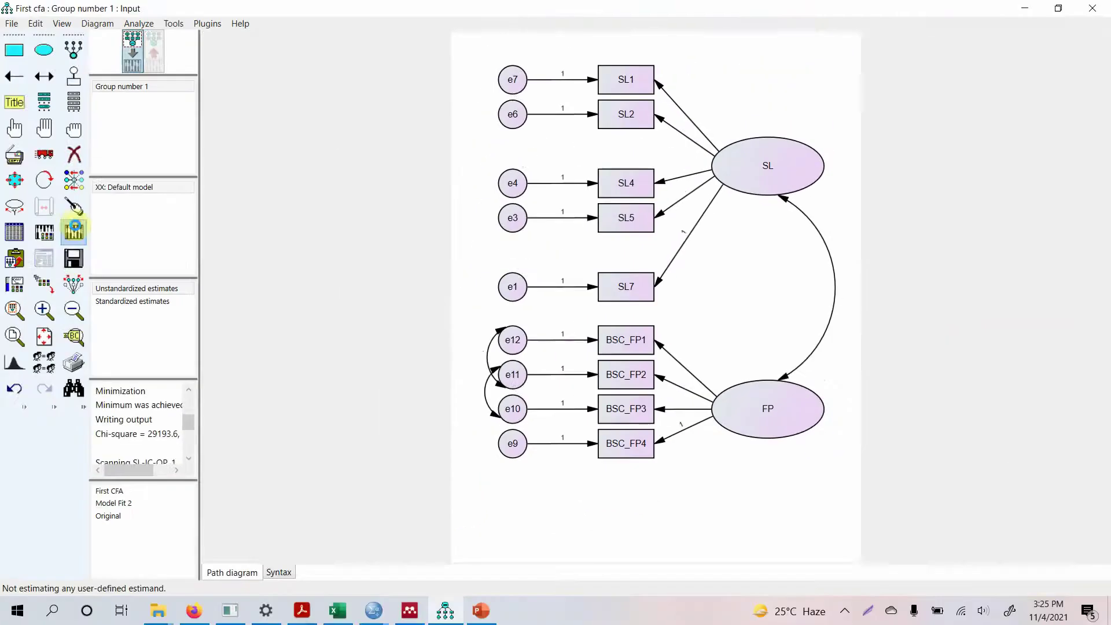
click(74, 232)
click(44, 258)
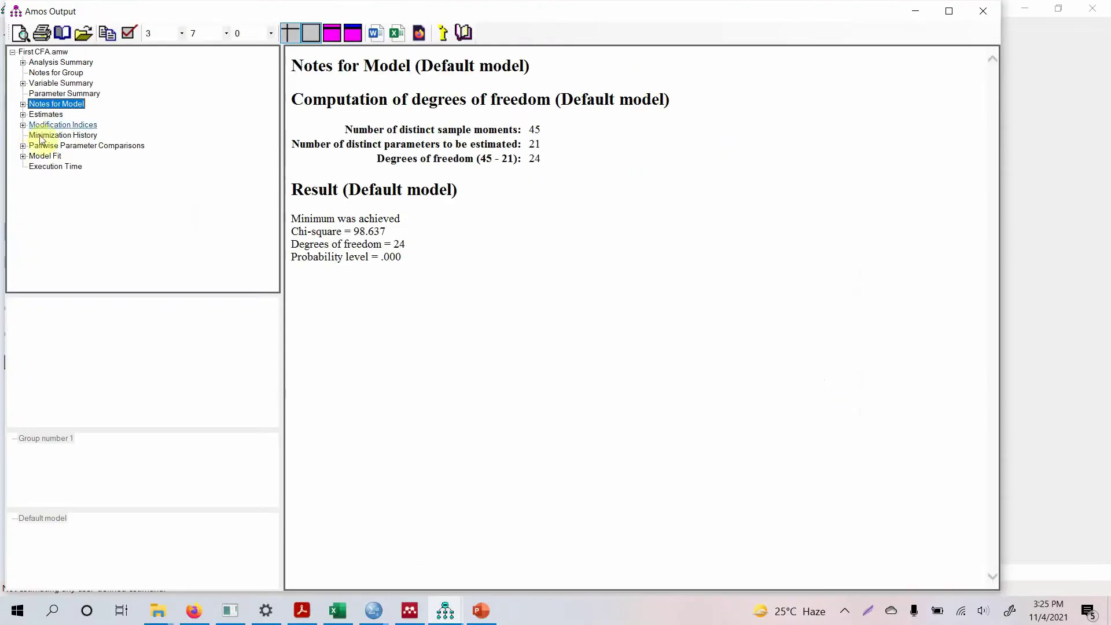
- Review the final fit indices (RMR .048, GFI .935, RMSEA .103) and return to the diagram
click(41, 157)
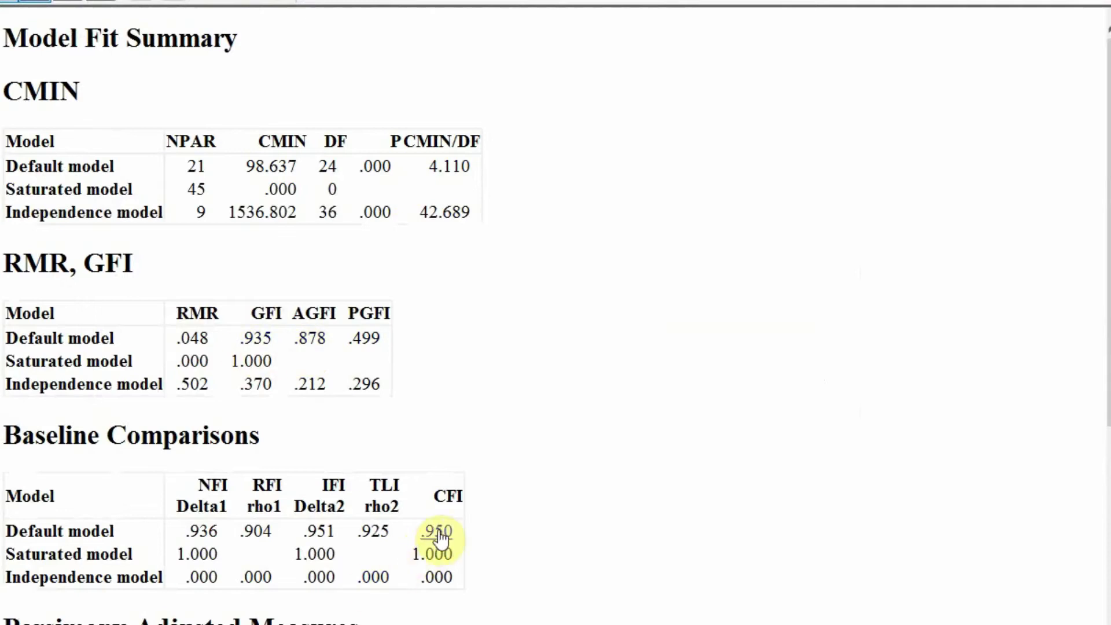
scroll(382, 541, down, 15)
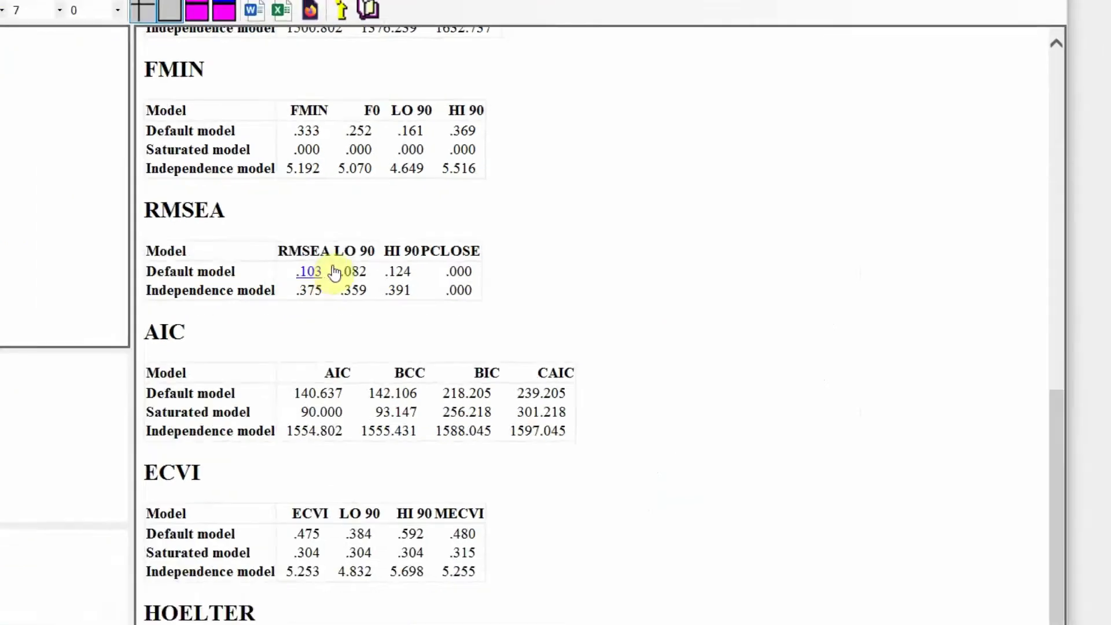
click(980, 13)
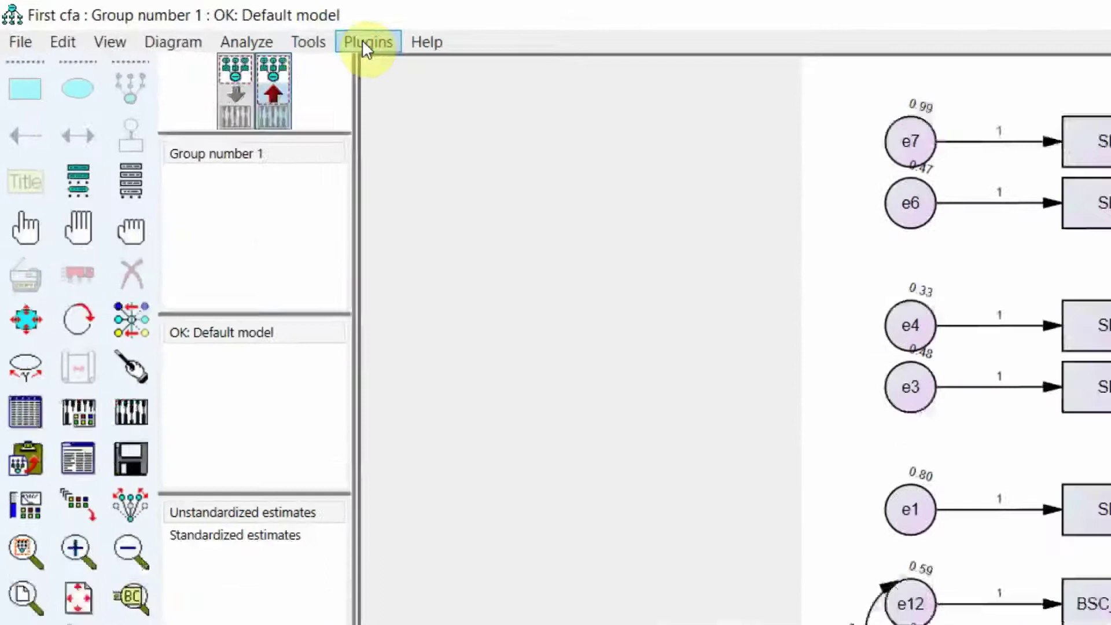
click(365, 47)
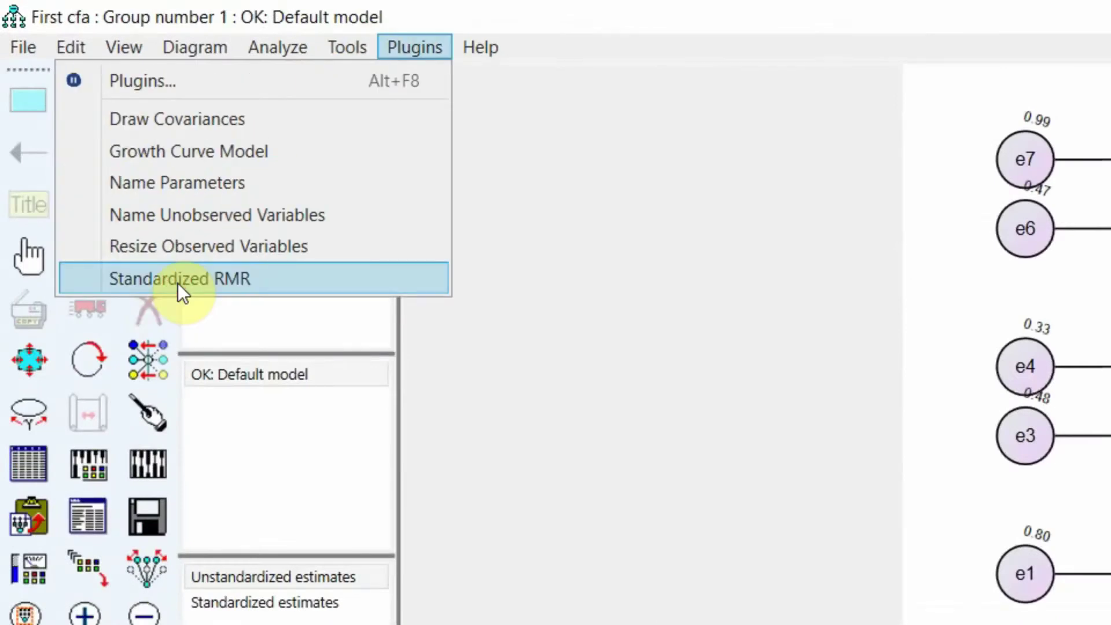
click(179, 282)
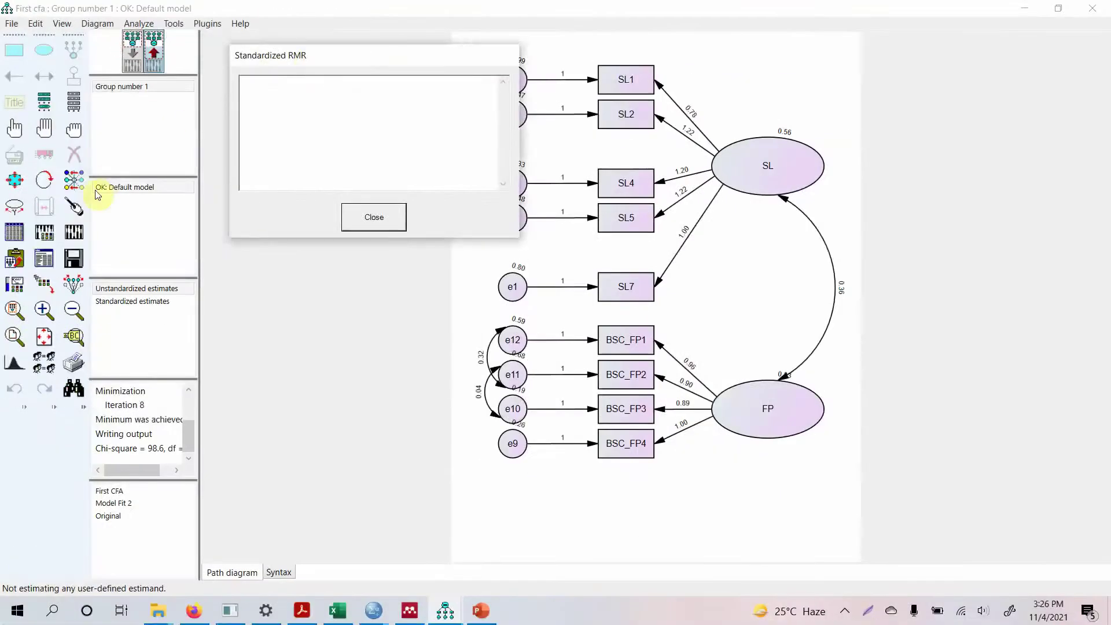
click(74, 231)
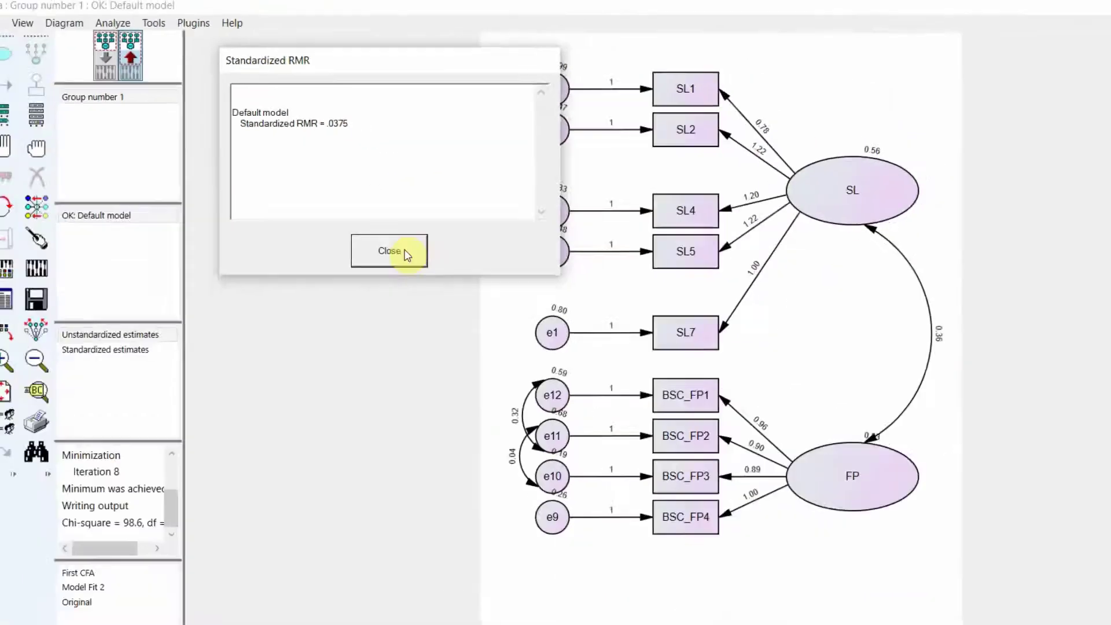
click(501, 501)
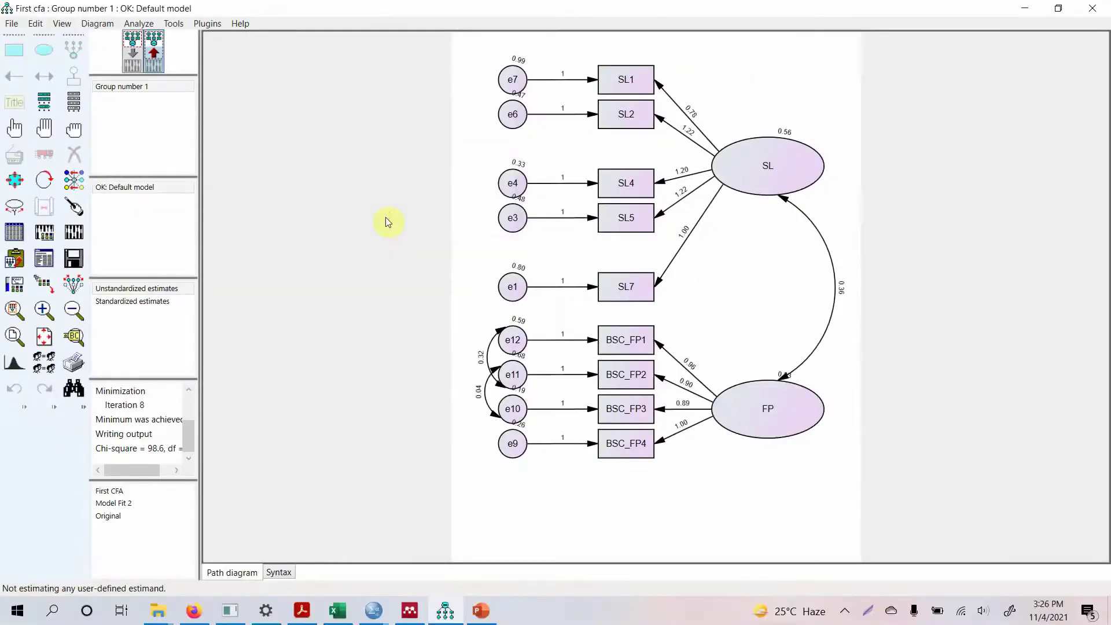